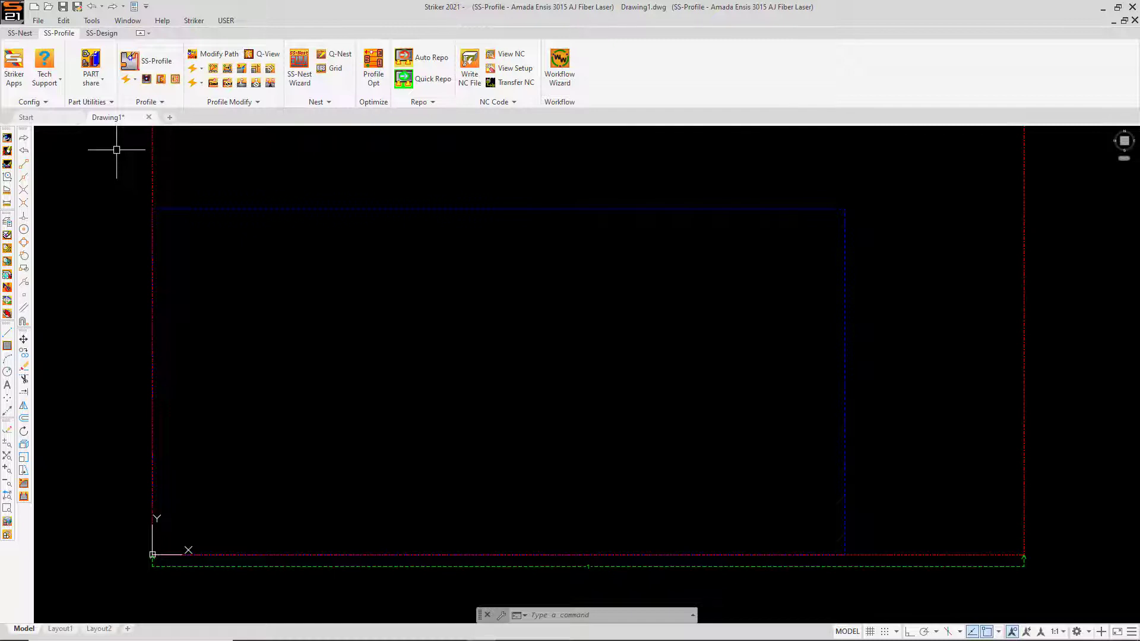
Insert Sample Part 51 at the sheet's lower-left corner and grid it into 27 copies, three rows of nine.
click(91, 66)
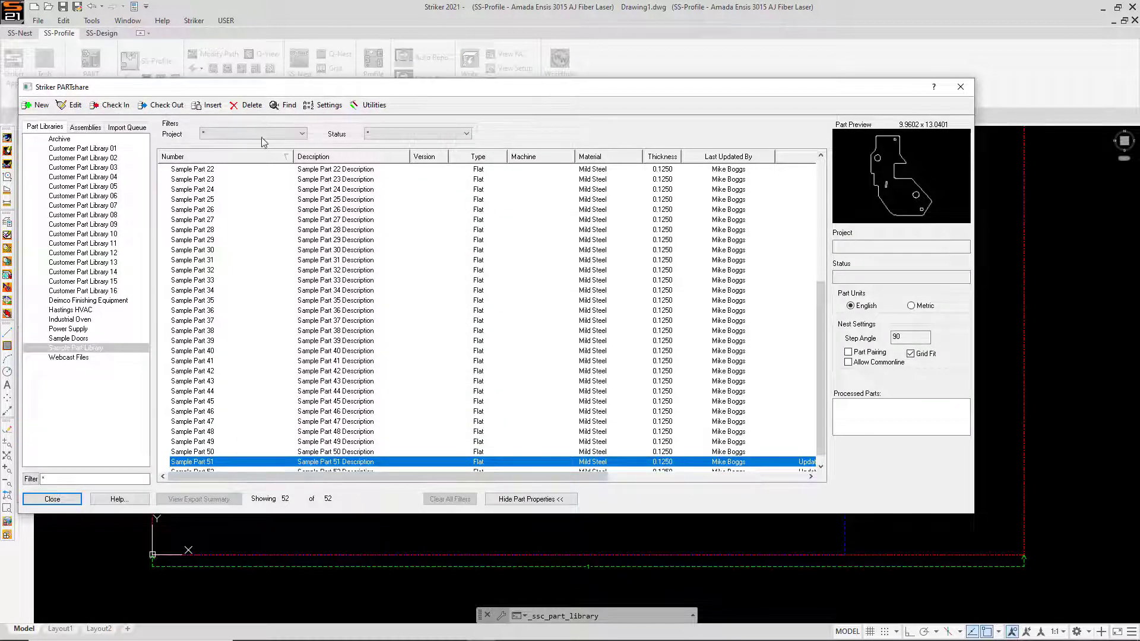
click(208, 109)
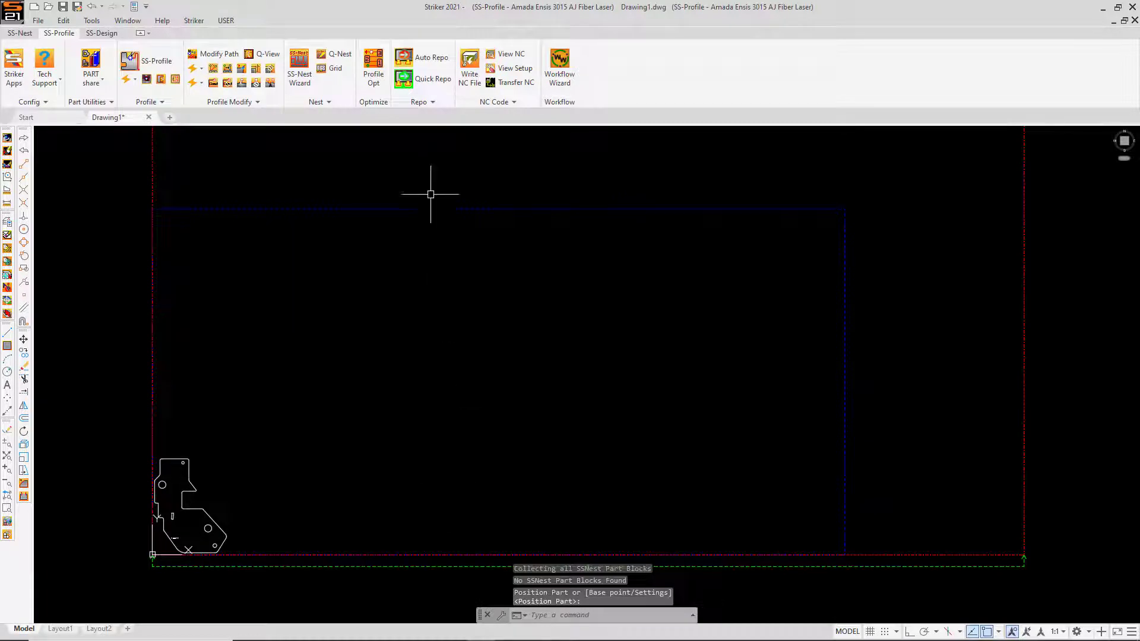
key(Return)
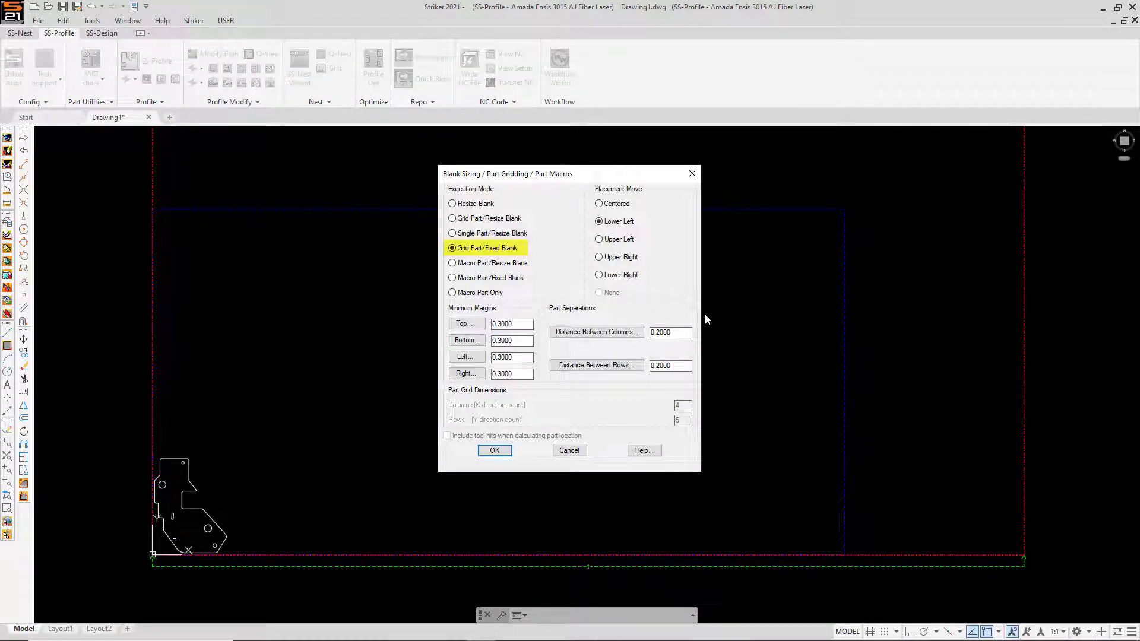
click(499, 452)
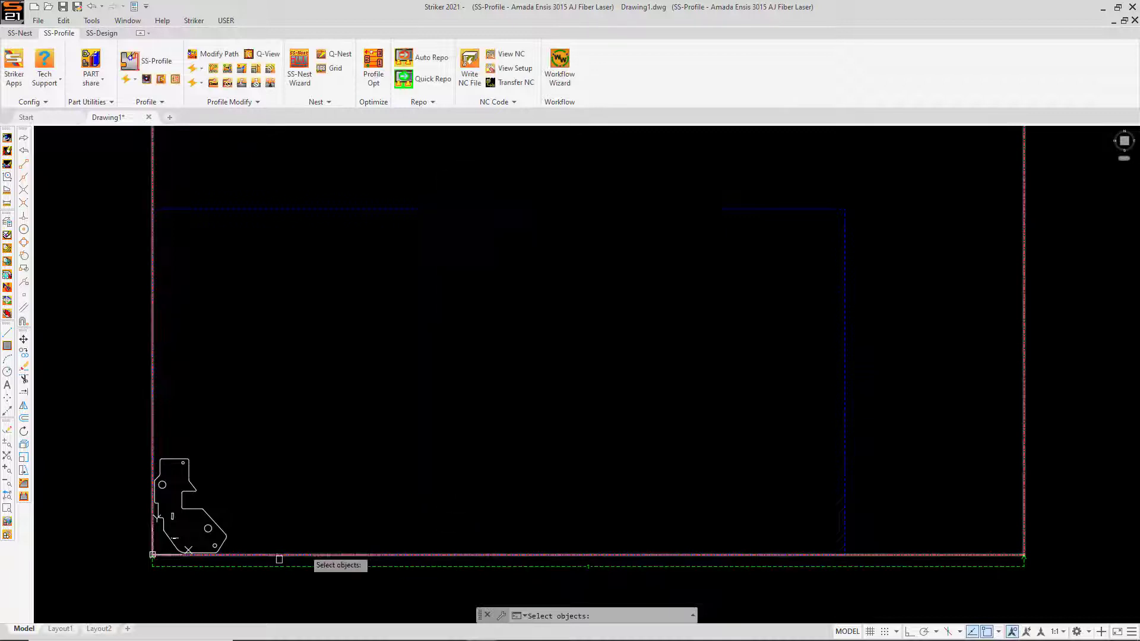
click(102, 580)
click(302, 390)
key(Return)
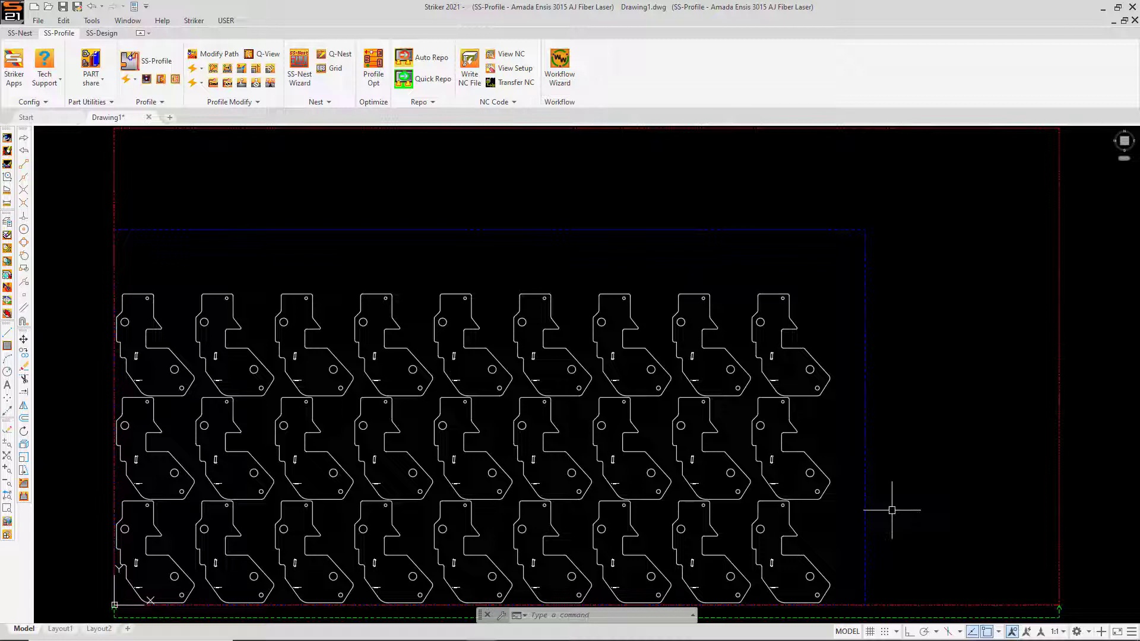
Undo the single-part grid and add an I-Nest copy of the part rotated 180 degrees against the original.
click(92, 7)
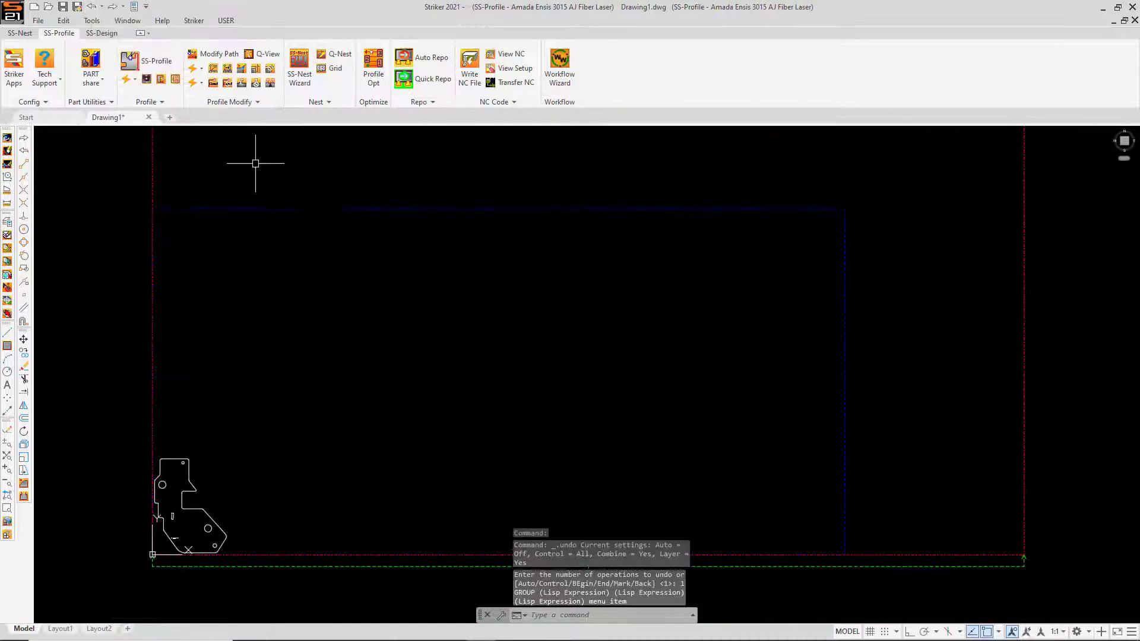
right_click(190, 473)
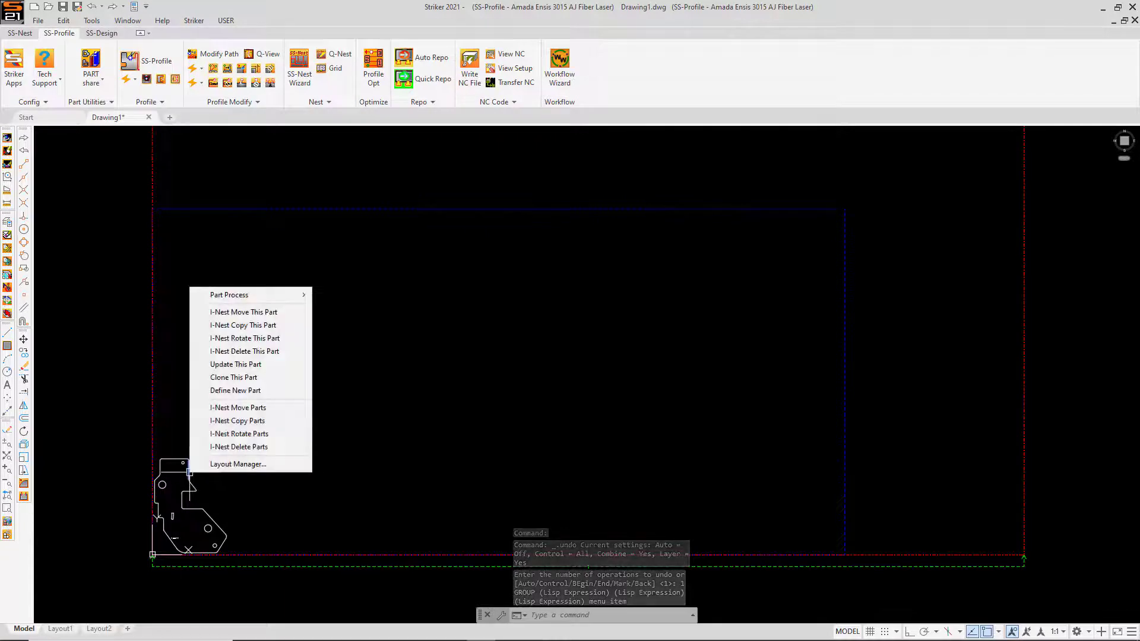
click(224, 324)
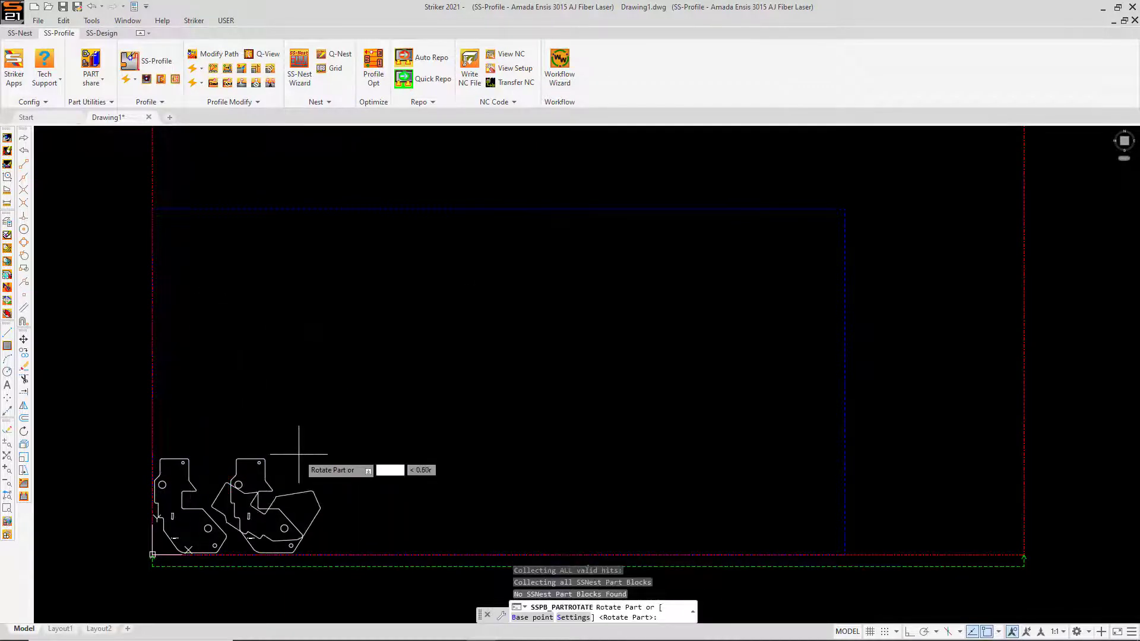
text(180)
key(Return)
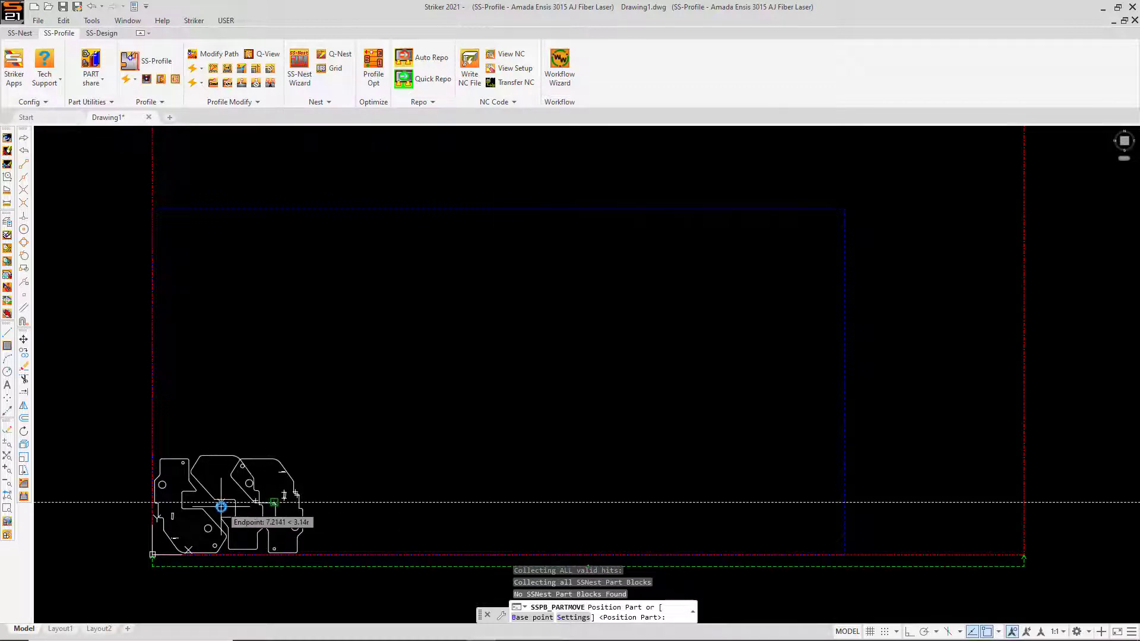
click(299, 503)
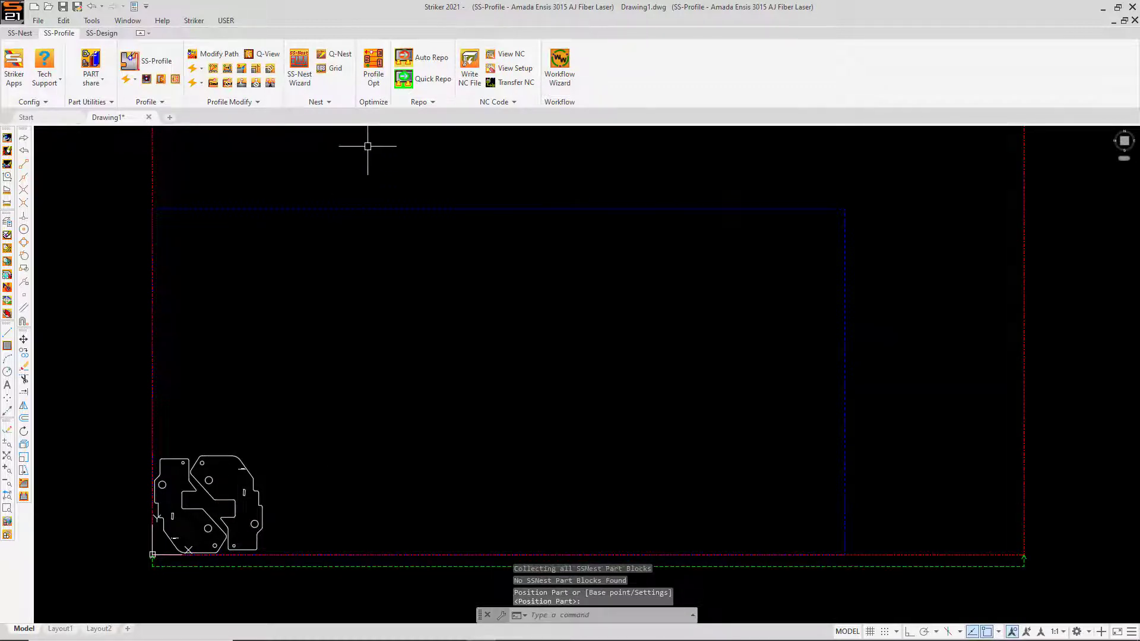
Grid the interlocked part pair into three rows of six across the sheet.
click(323, 70)
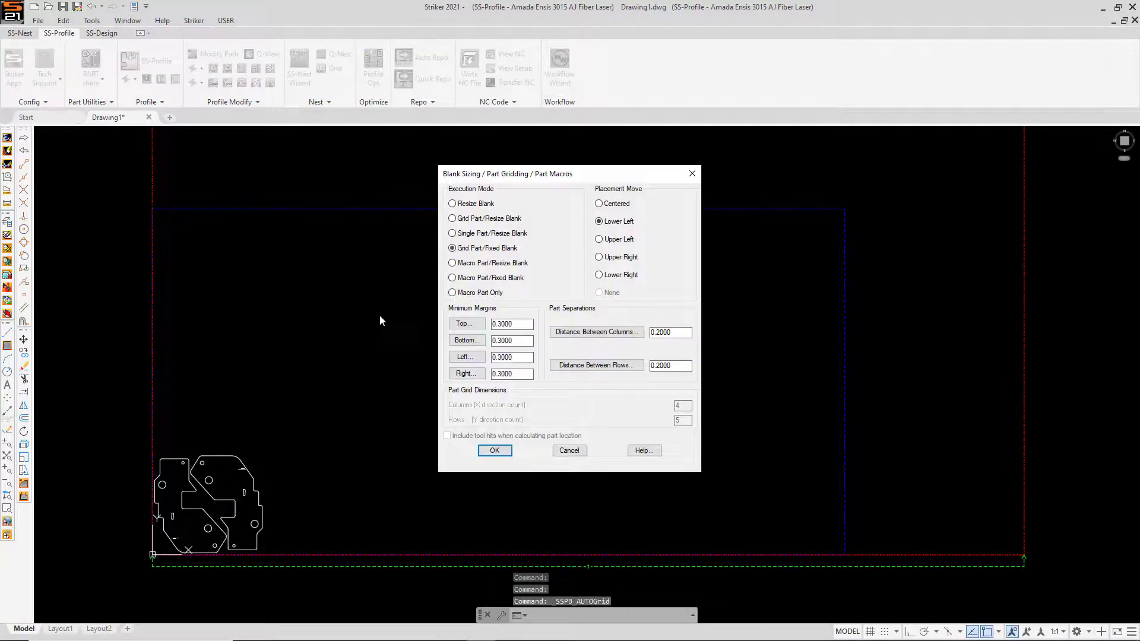
click(498, 450)
click(97, 582)
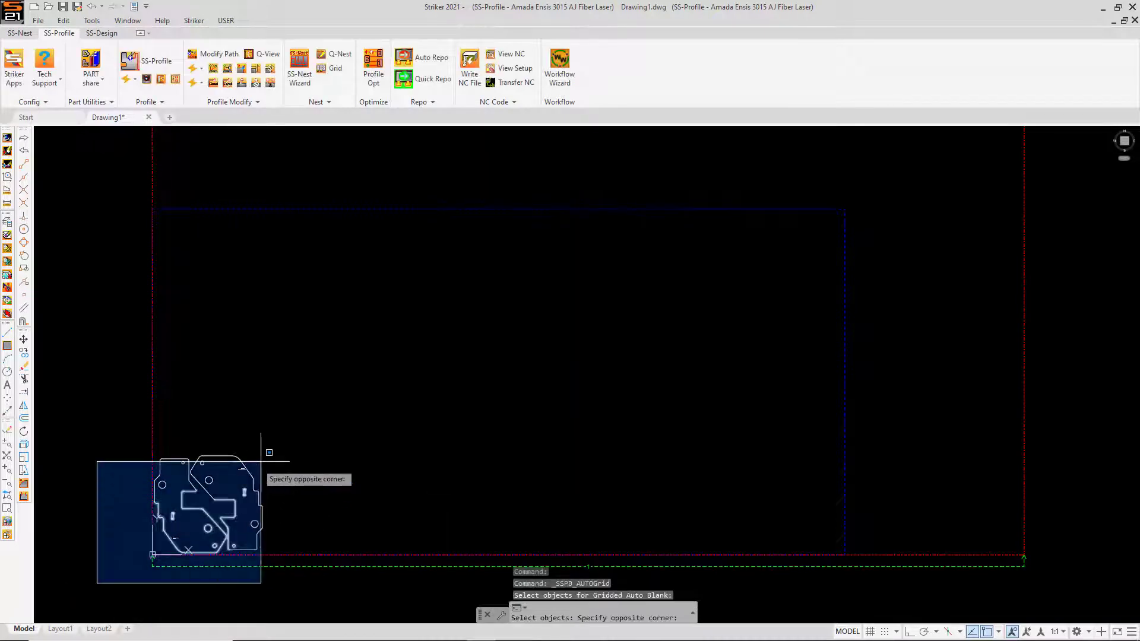
click(268, 453)
key(Return)
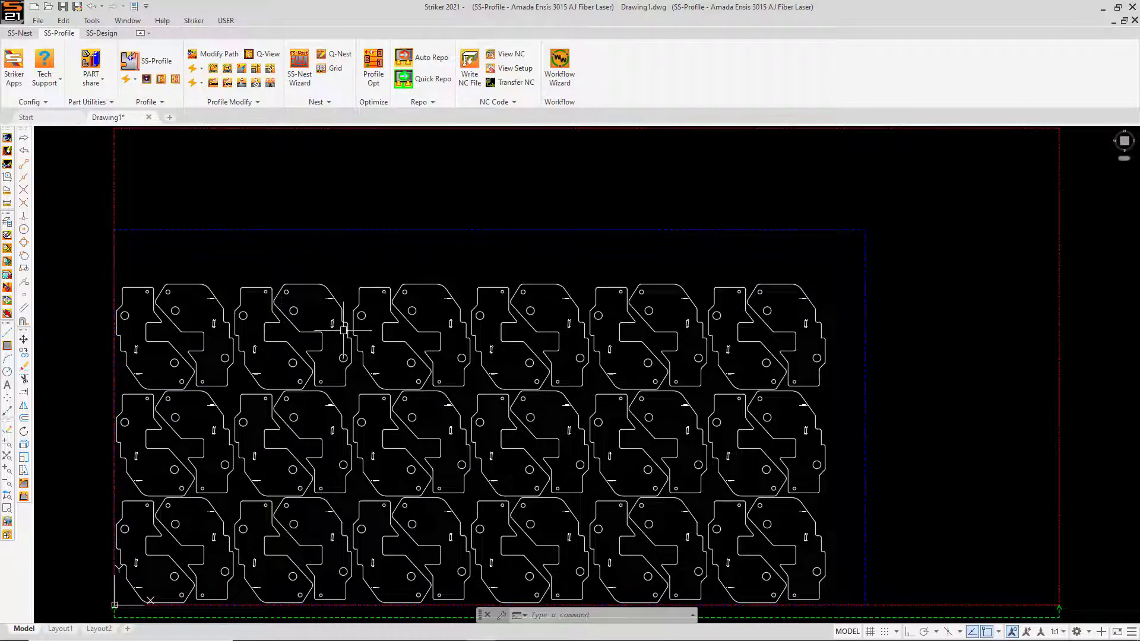
Zoom in and out over the gridded nest to inspect the interlocked pairs.
scroll(336, 326, up, 8)
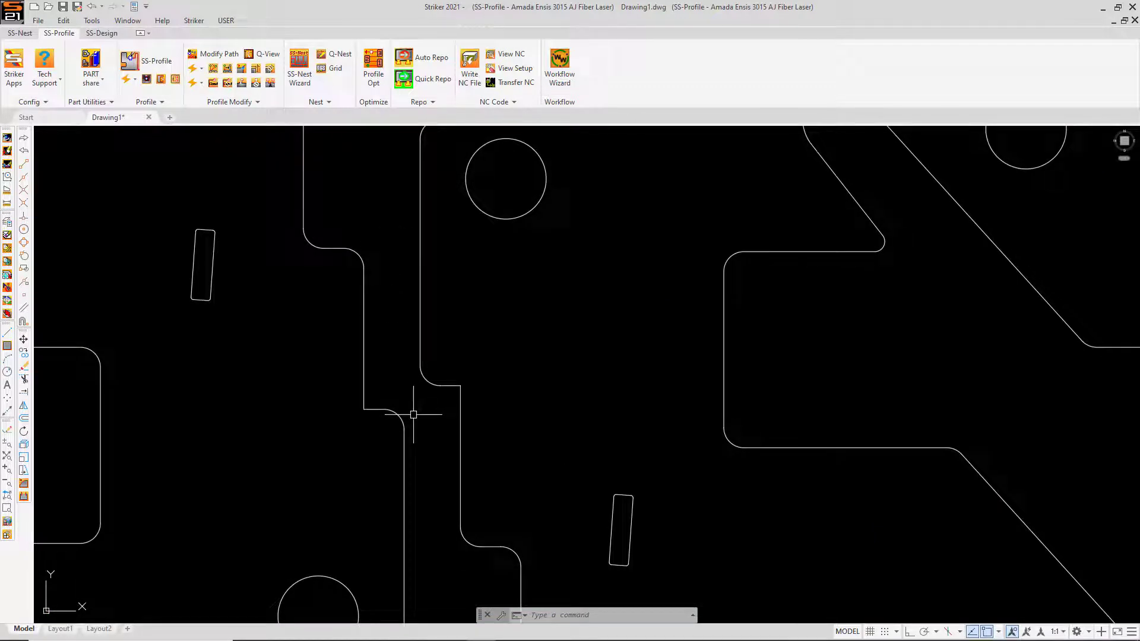
scroll(413, 414, down, 6)
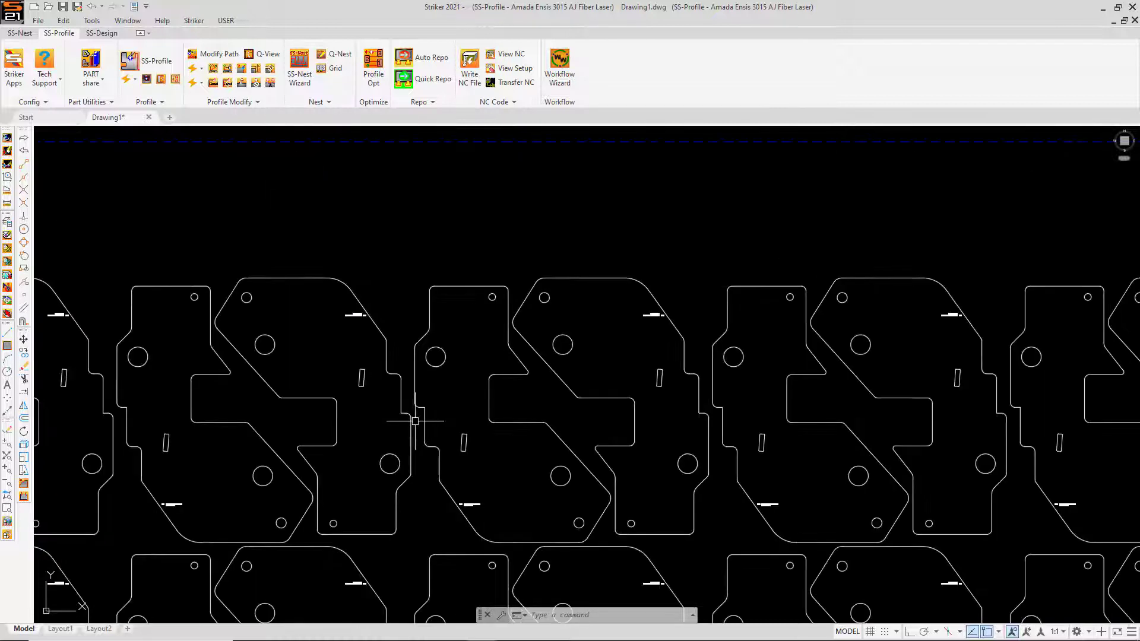
scroll(415, 421, down, 5)
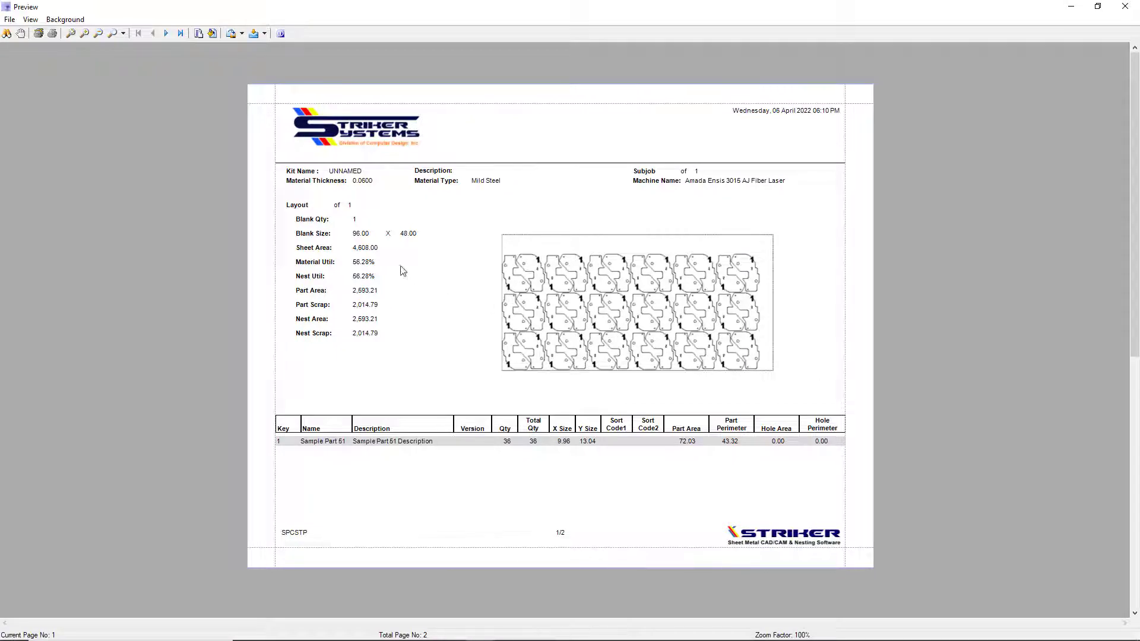
Close the nest report preview and zoom back out on the sheet.
click(372, 266)
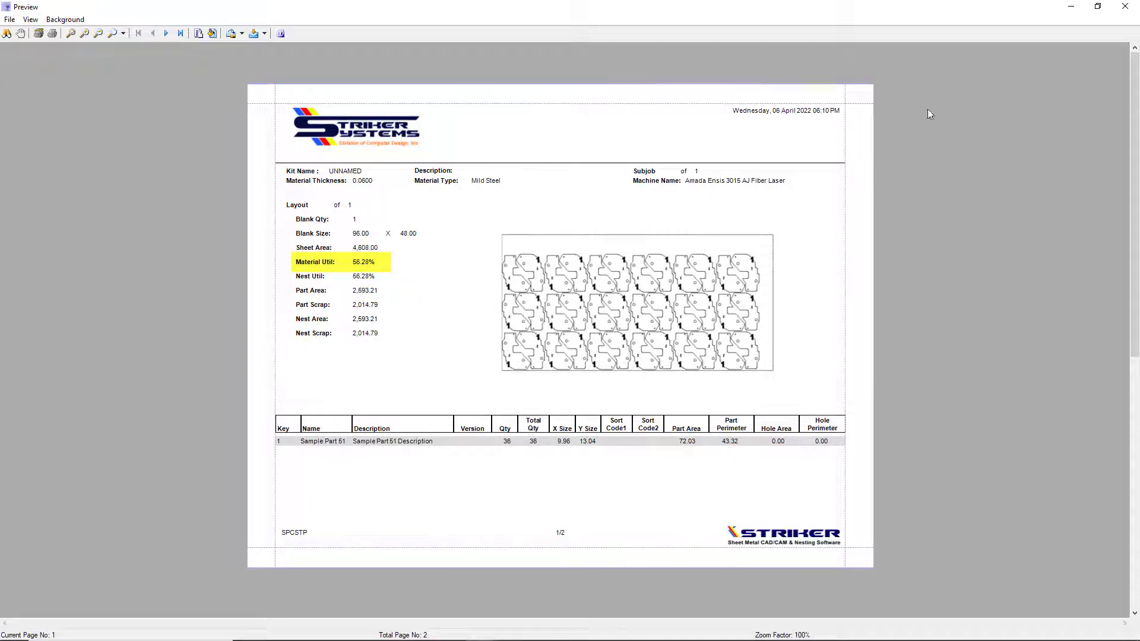
click(1125, 7)
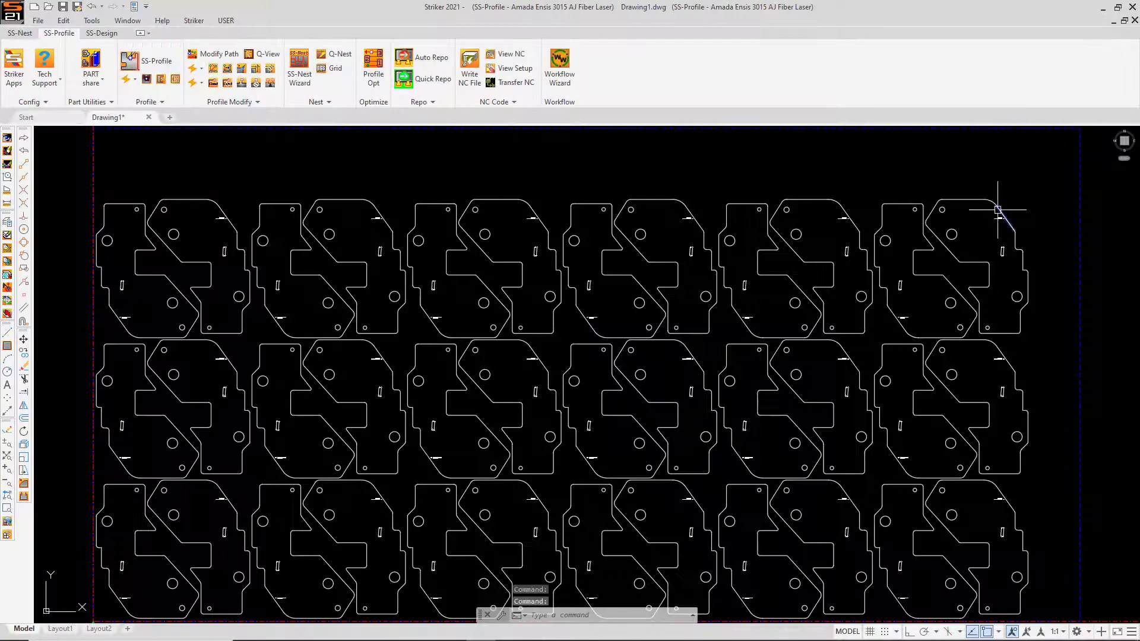
scroll(917, 250, down, 2)
scroll(917, 249, down, 2)
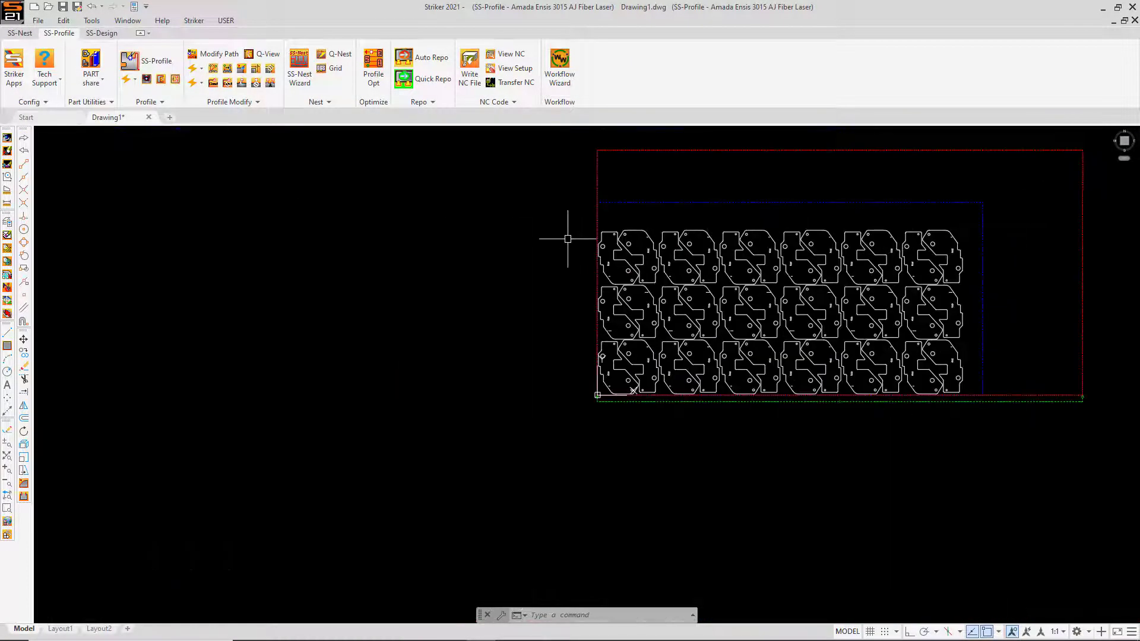
Erase all the nested parts, leaving the empty blank outline centred in view.
click(576, 215)
click(973, 419)
key(Delete)
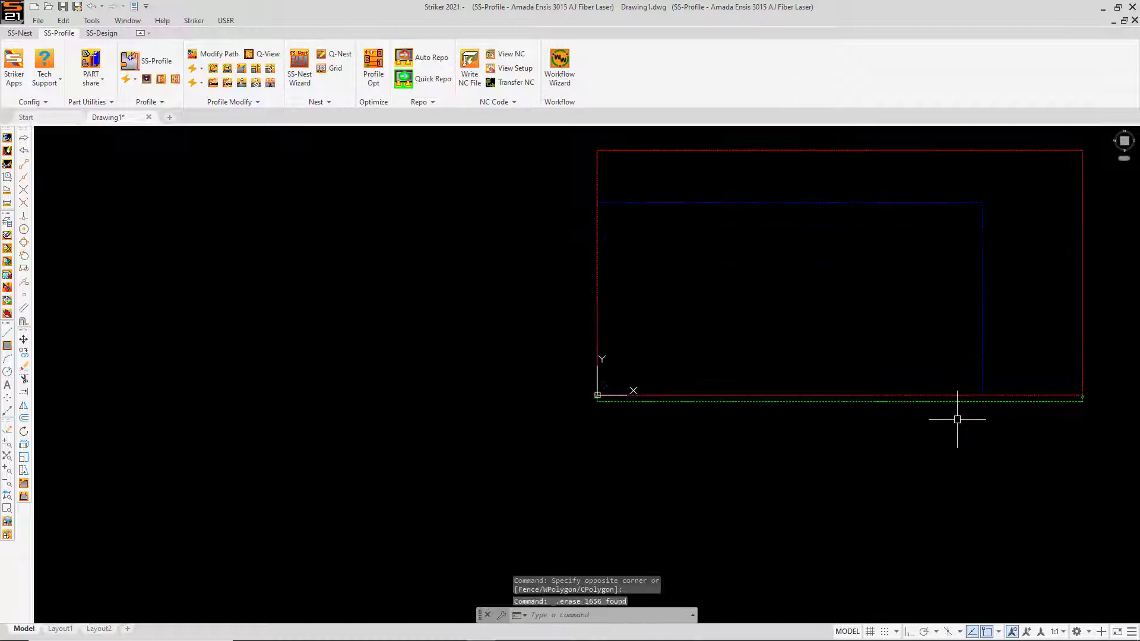
mouse_move(852, 280)
middle_down()
mouse_move(756, 280)
mouse_move(486, 327)
middle_up()
In the nest wizard, create kit 'Sample Part 01' holding Sample Part 51 with Fill Sheet quantity.
click(299, 67)
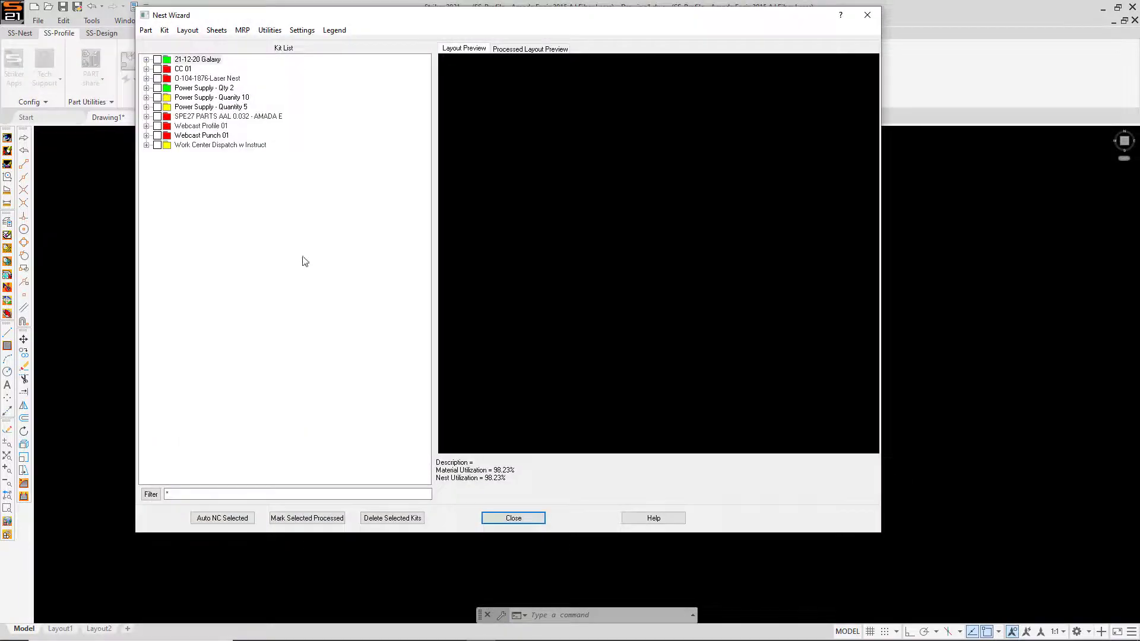
right_click(234, 237)
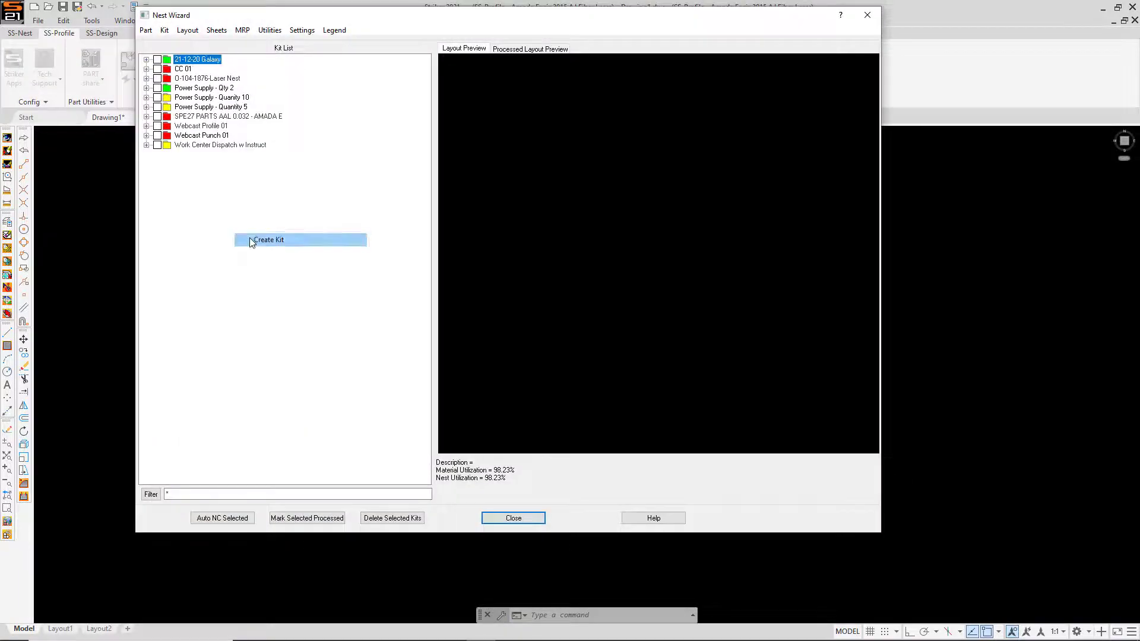
click(249, 239)
text(Sample Part 01)
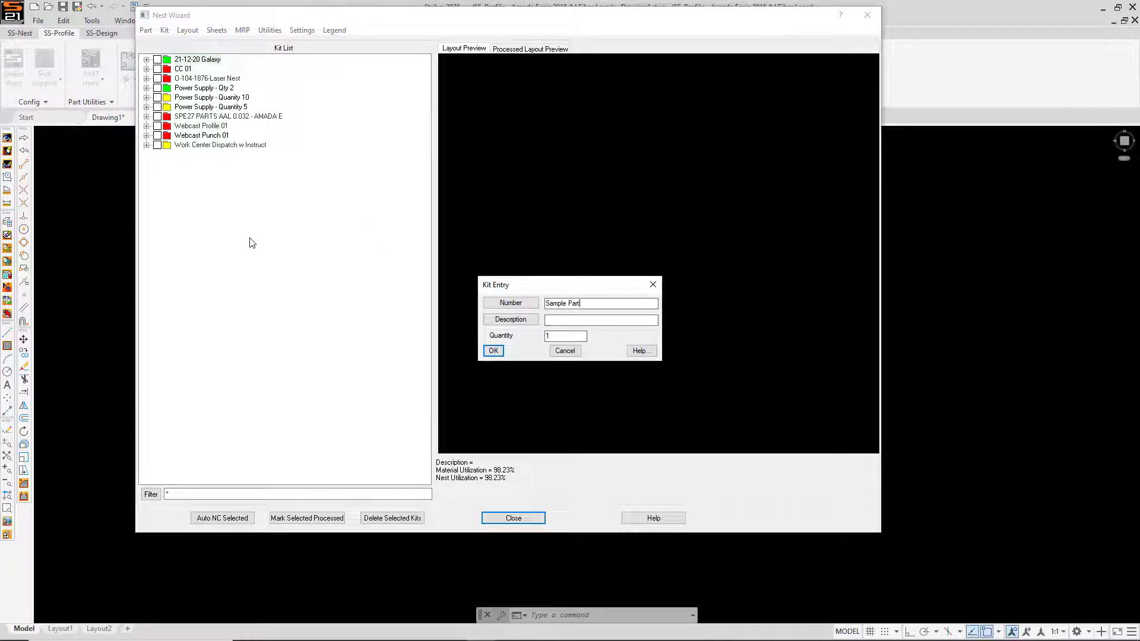
key(Return)
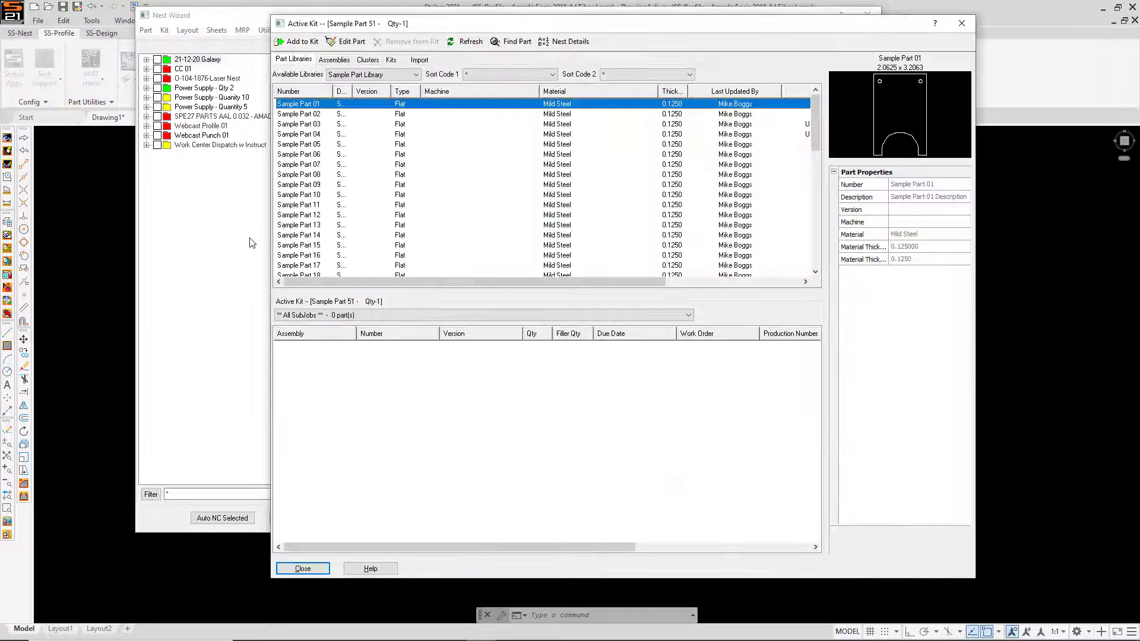
scroll(427, 237, down, 12)
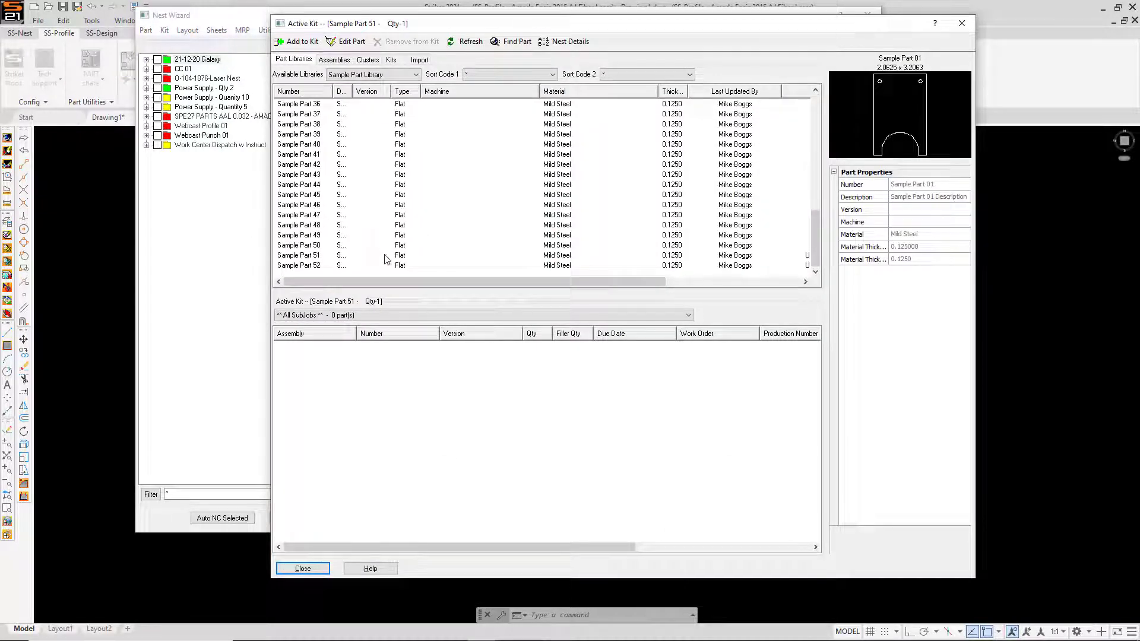
double_click(387, 254)
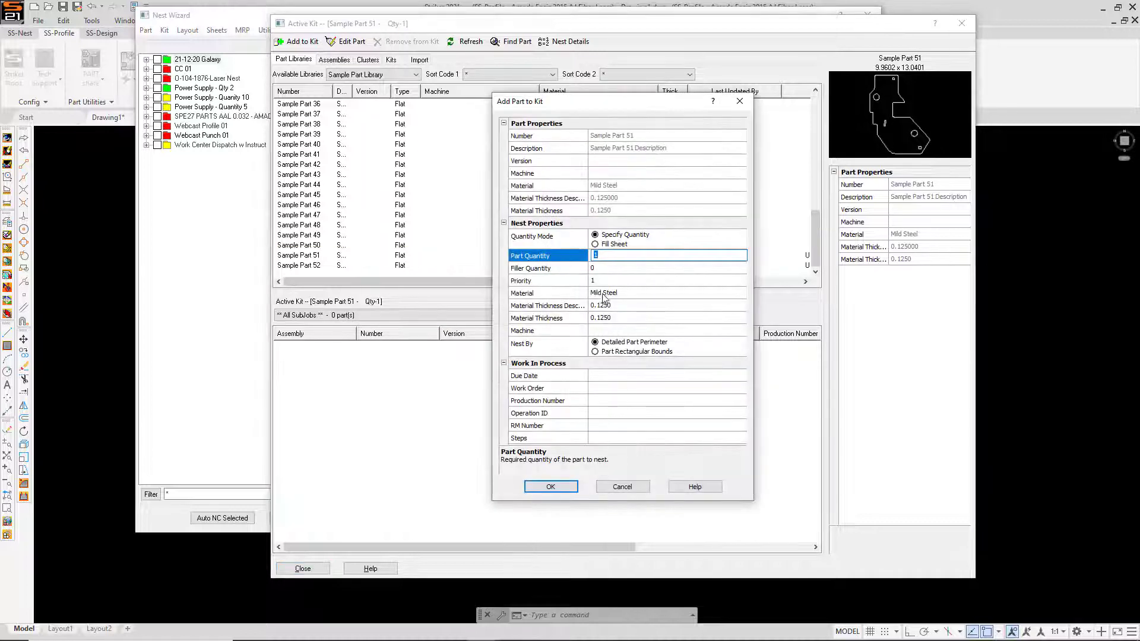
click(595, 244)
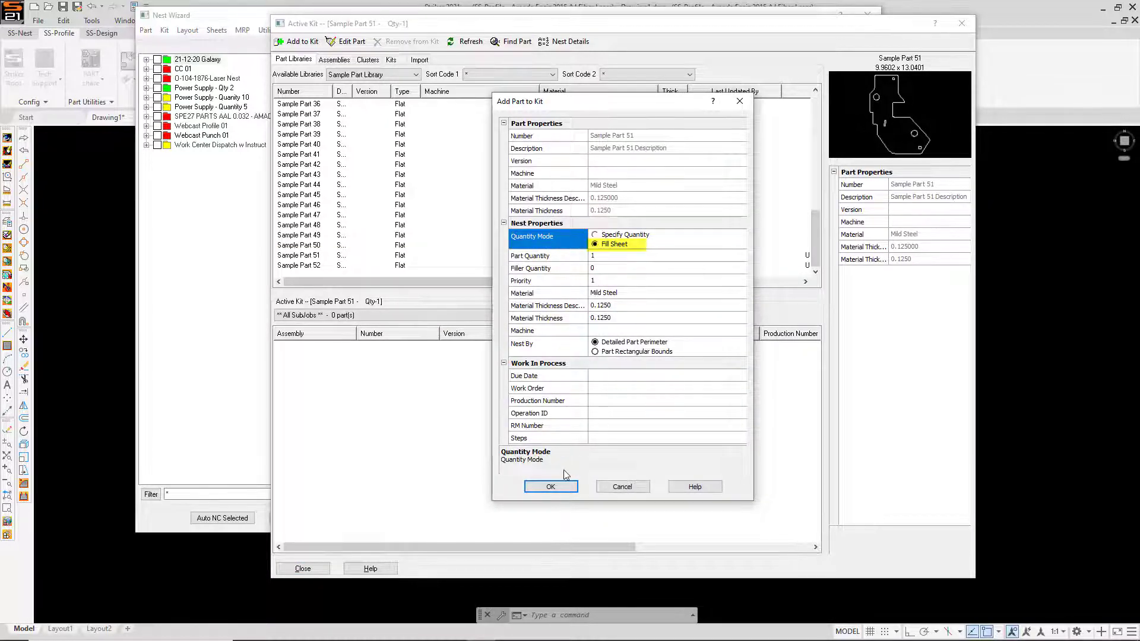
click(551, 487)
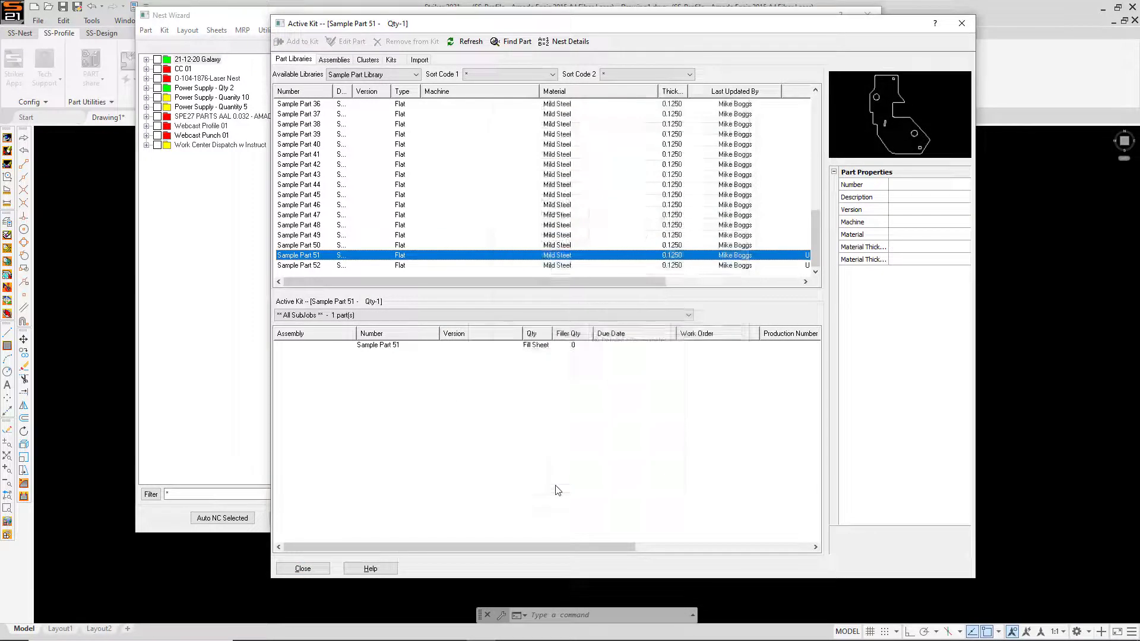
click(303, 568)
Run the nest and preview Layout1-1 on the 96 x 48 sheet at 65.66% material utilisation.
click(541, 302)
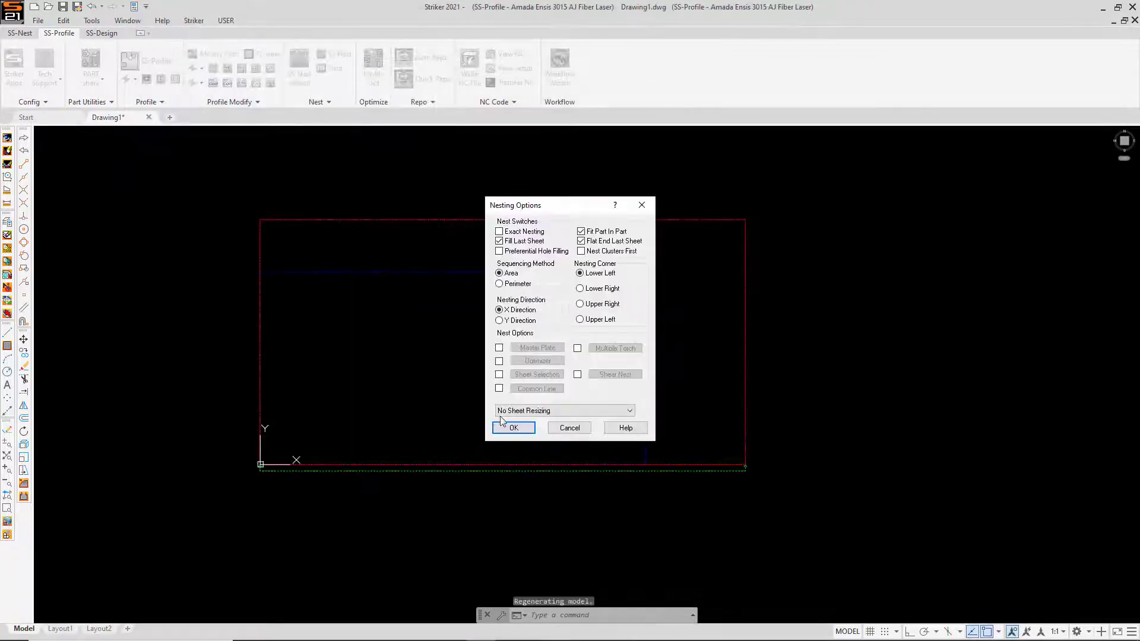
click(511, 427)
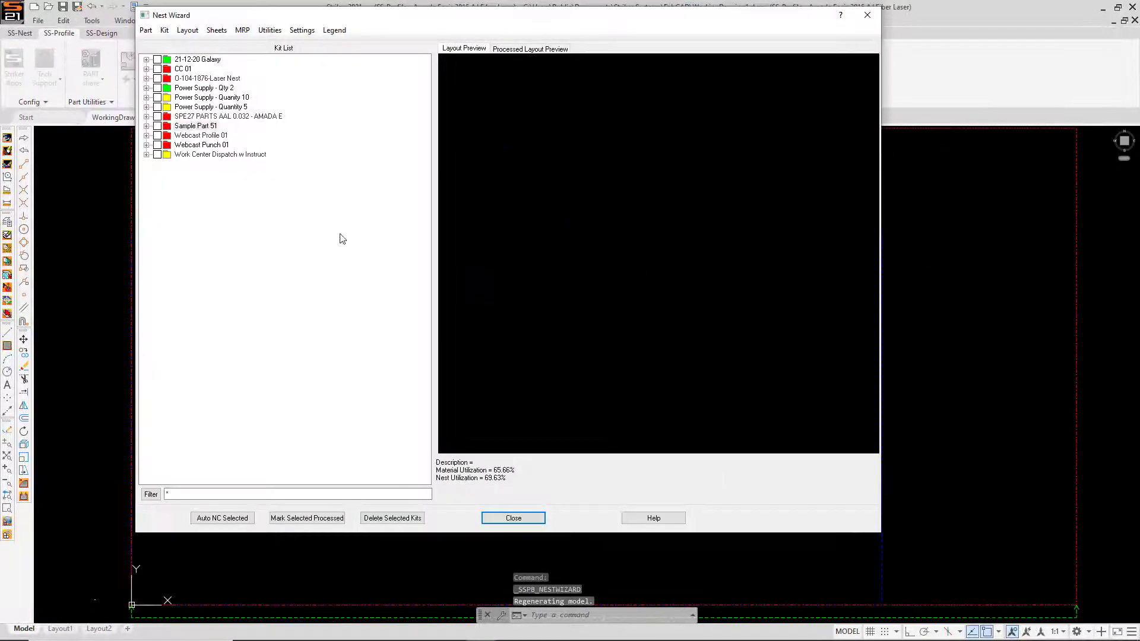
click(146, 126)
click(157, 135)
click(211, 145)
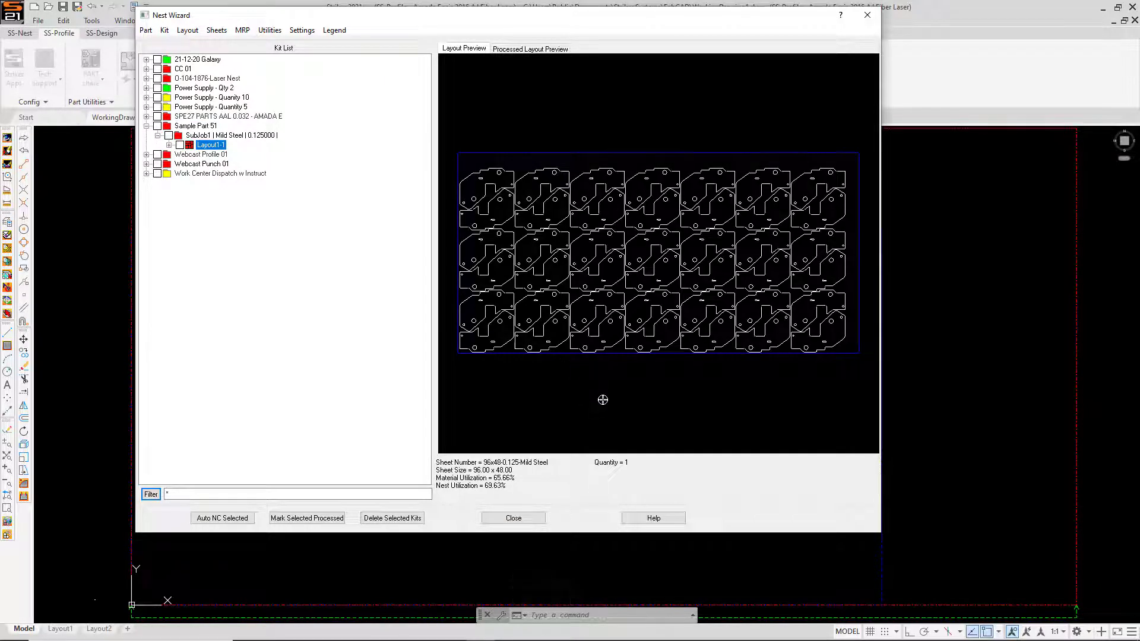
scroll(584, 283, up, 5)
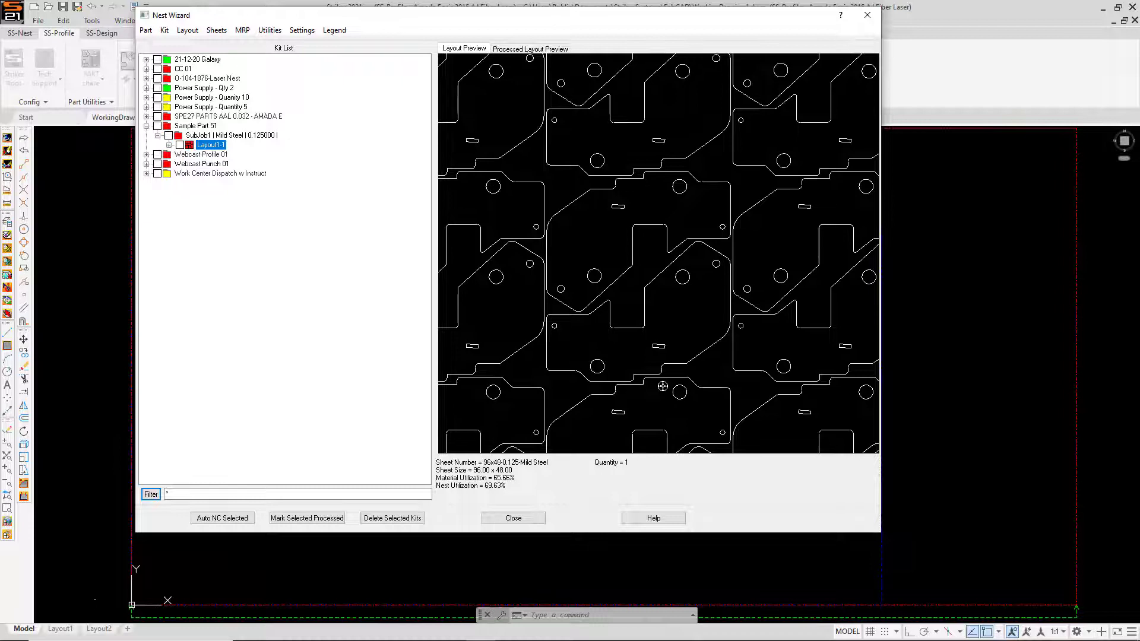
scroll(633, 327, down, 5)
scroll(625, 284, up, 2)
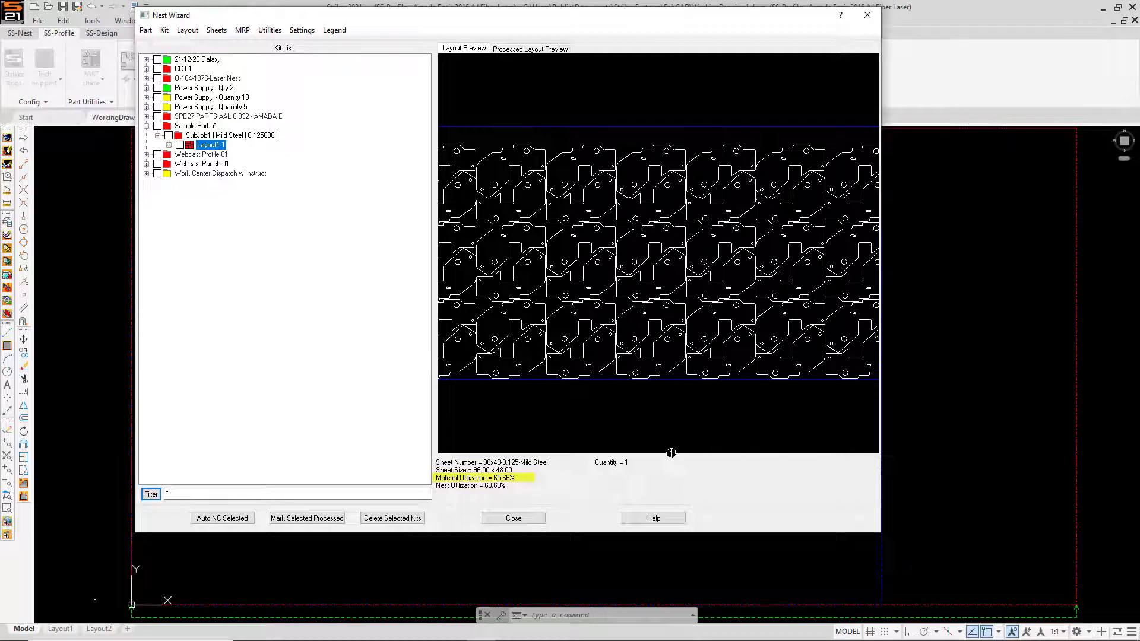
click(196, 126)
right_click(195, 127)
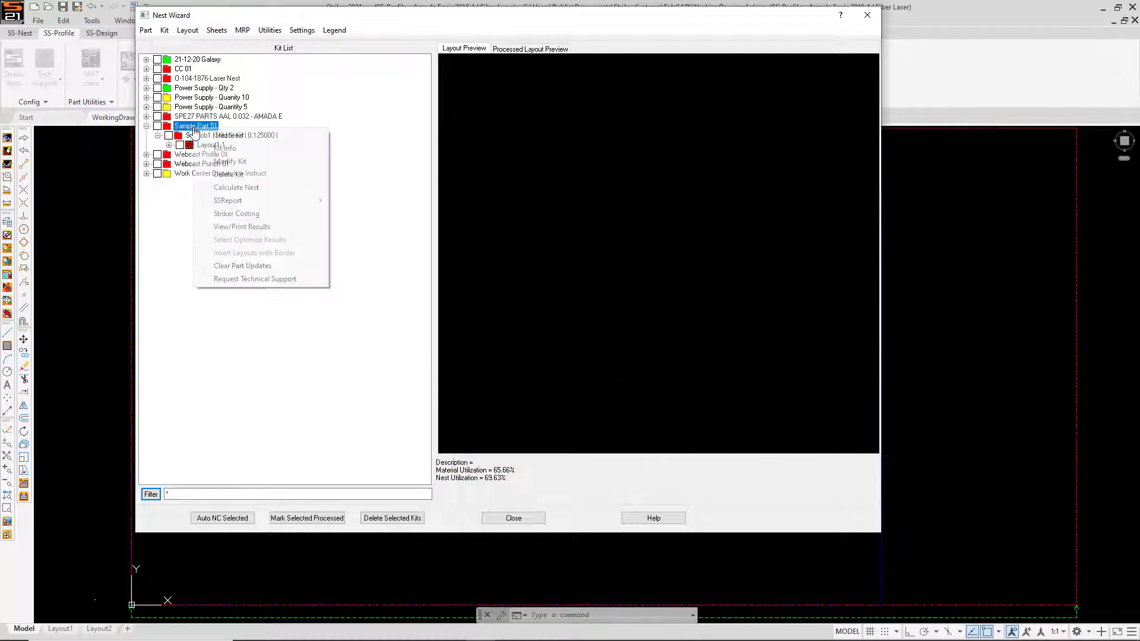
Recalculate the kit's nest with Sheet Selection on, previewing the 120 x 60 layout at 72.03%.
click(245, 185)
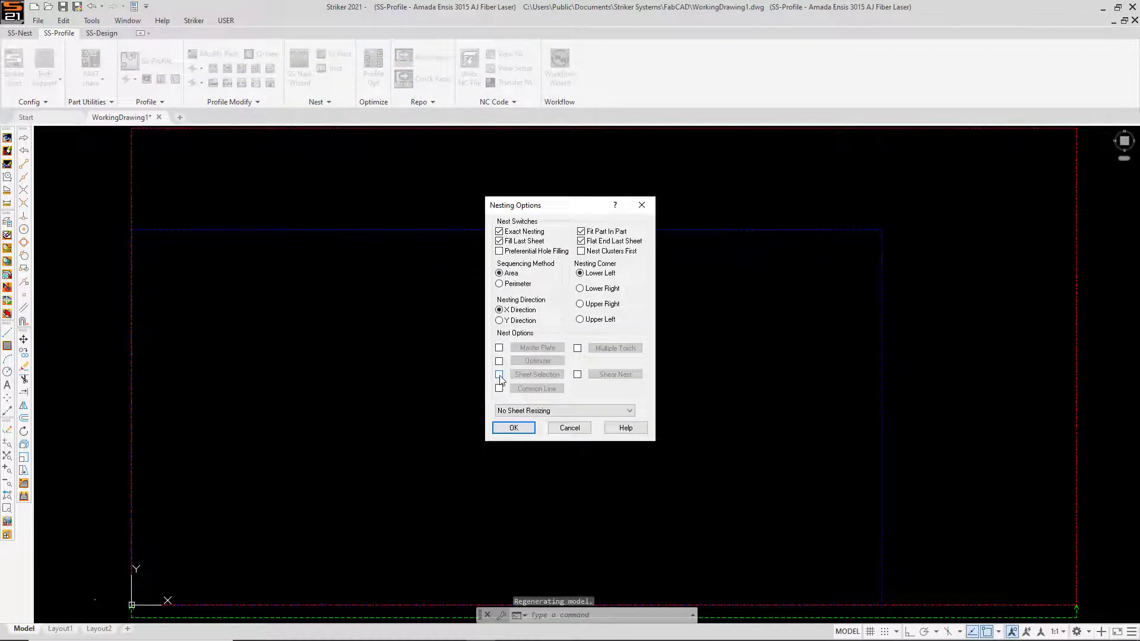
click(500, 374)
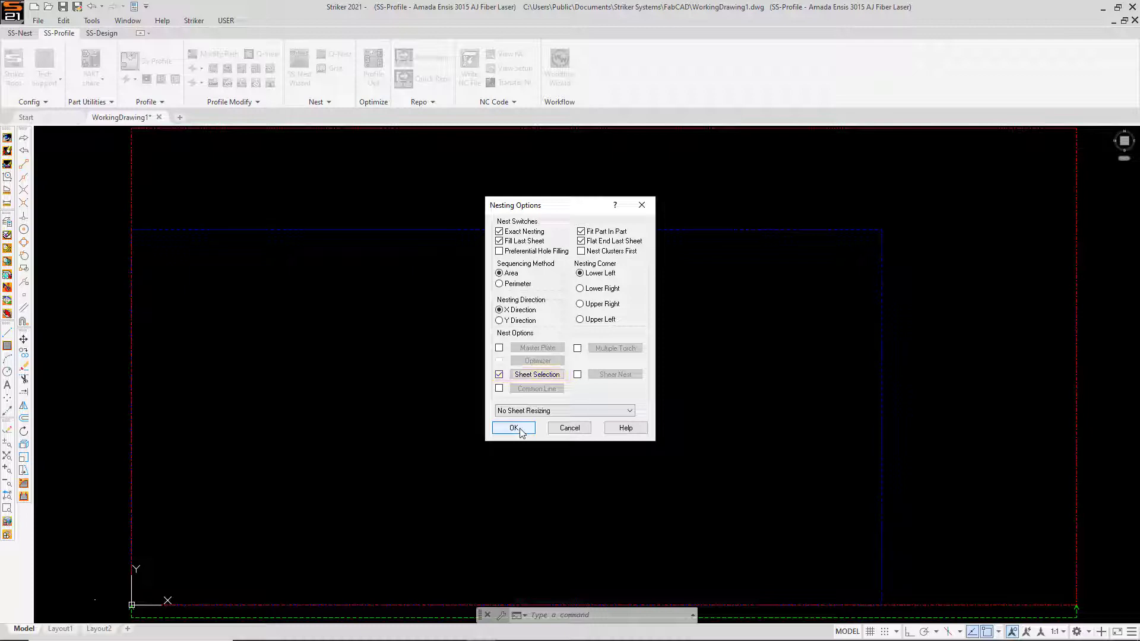
click(514, 428)
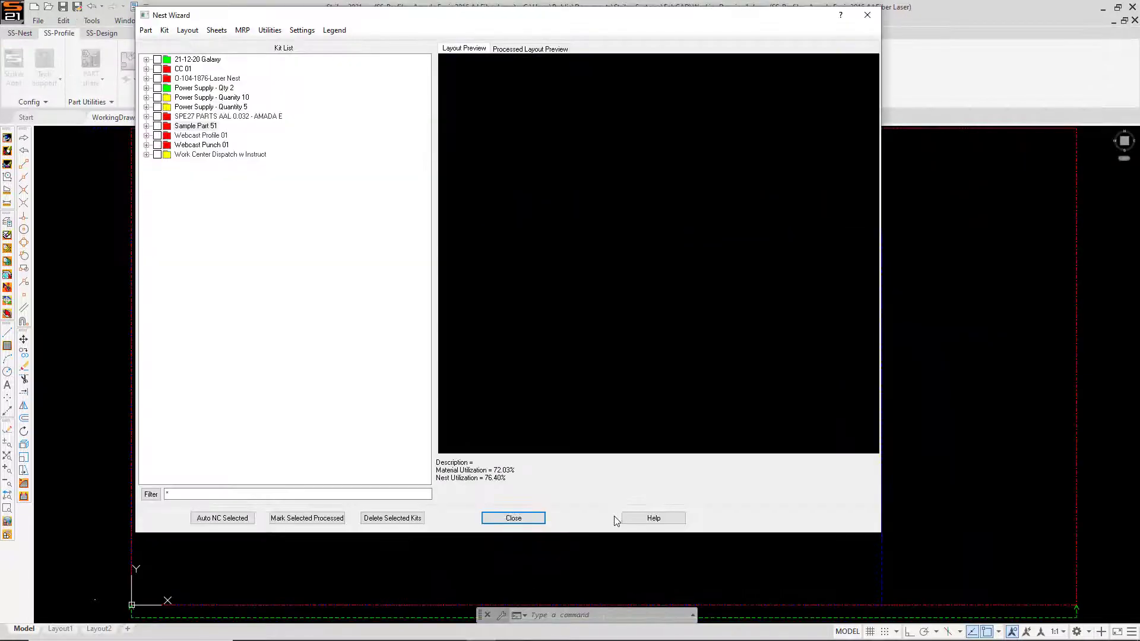
click(146, 126)
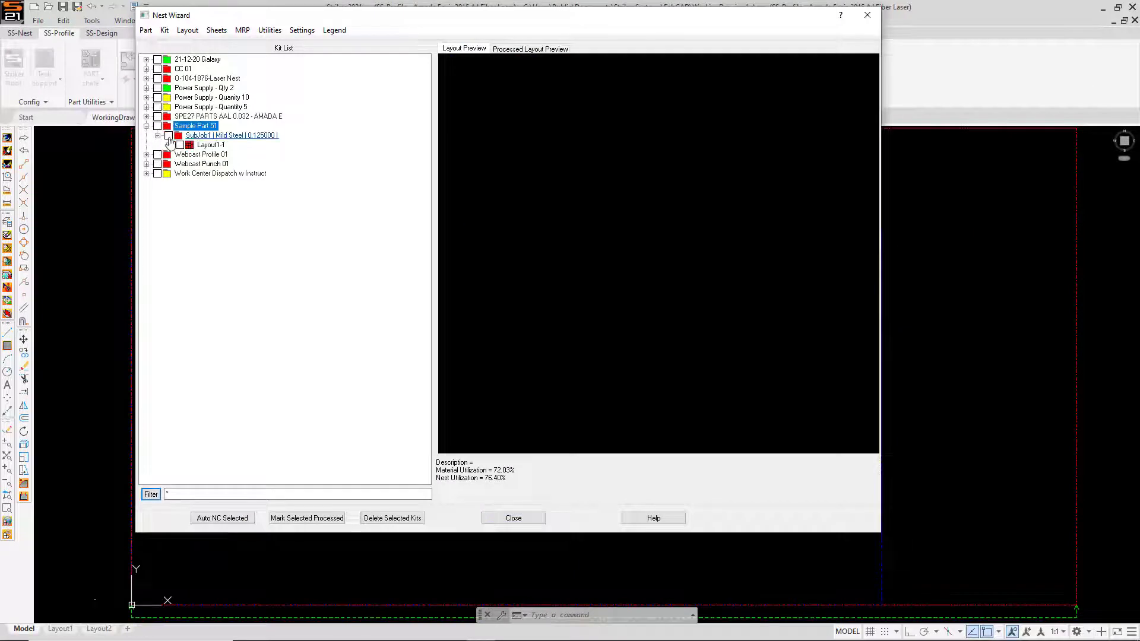
click(210, 145)
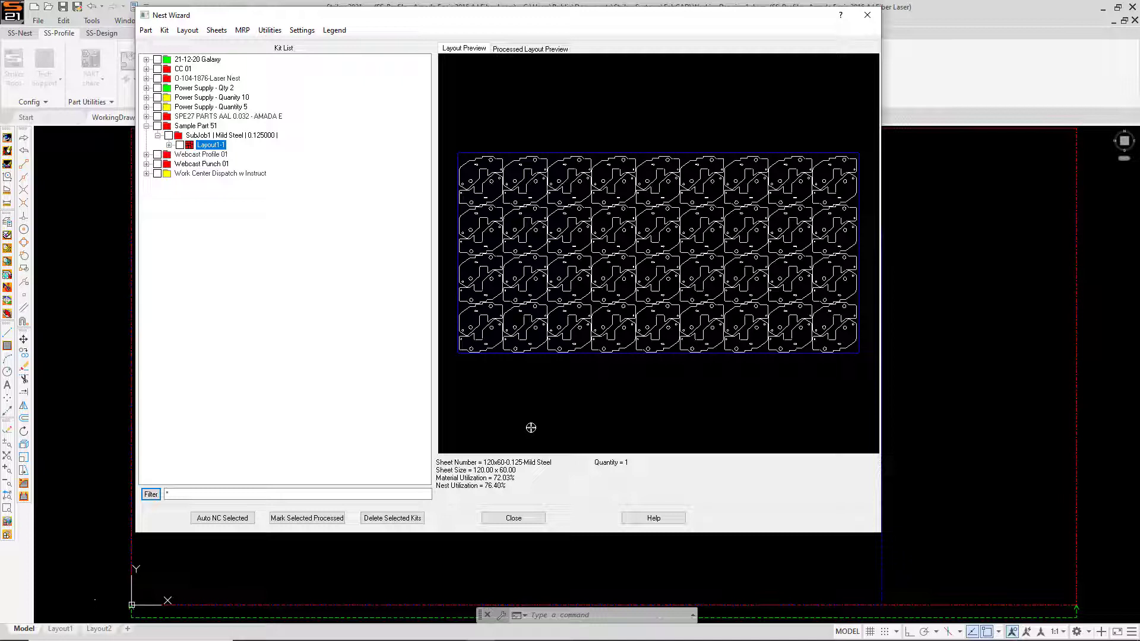
right_click(205, 147)
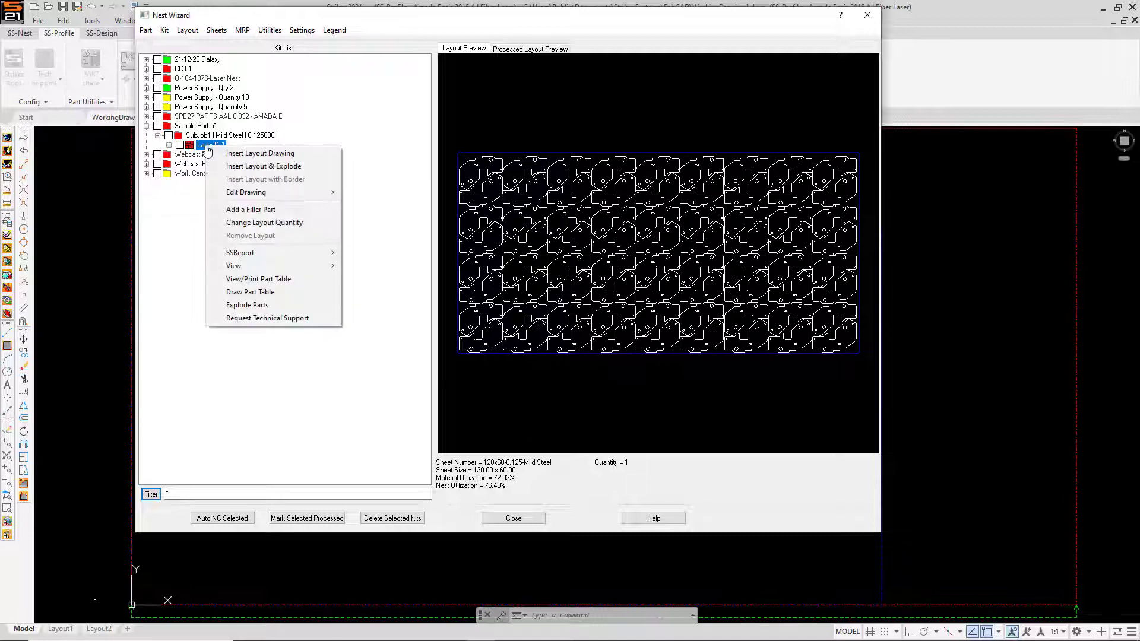
Add Sample Part 52 as a filler part to Layout1-1, raising material utilisation to 77.70%.
click(265, 211)
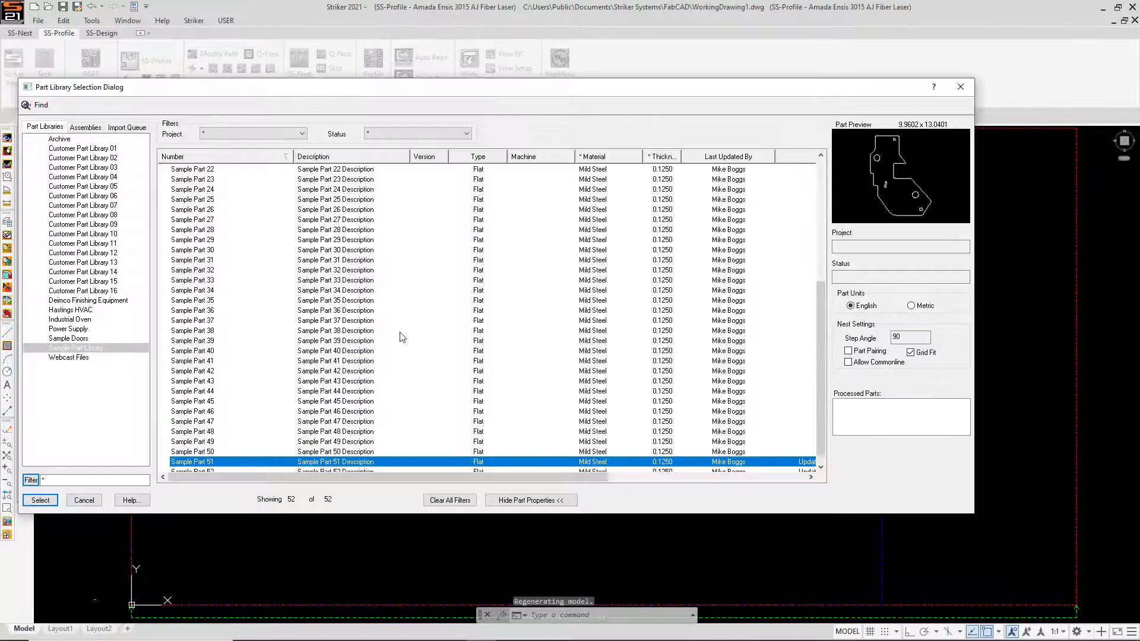
click(424, 462)
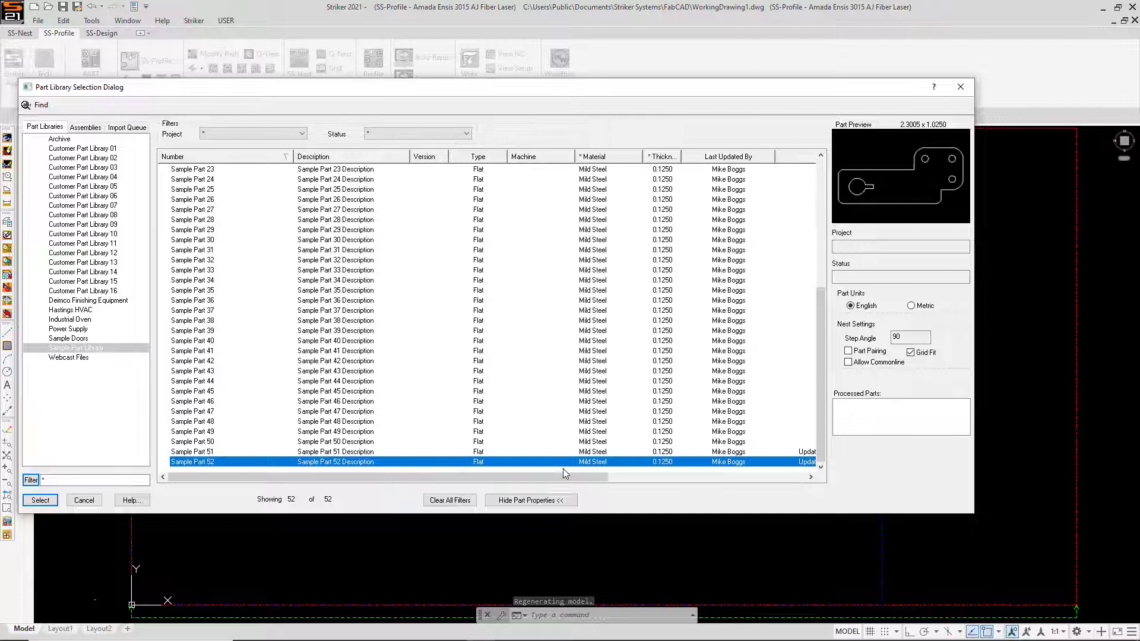
click(41, 500)
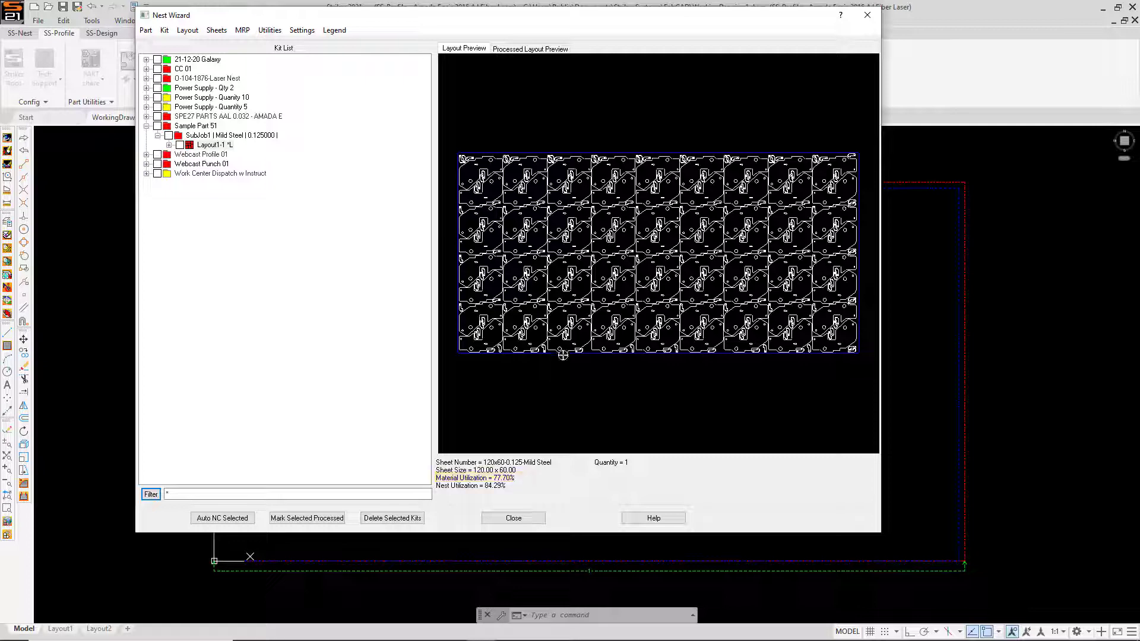
right_click(567, 304)
Insert the filled Layout1-1 into the drawing and zoom in on the placed parts.
click(621, 313)
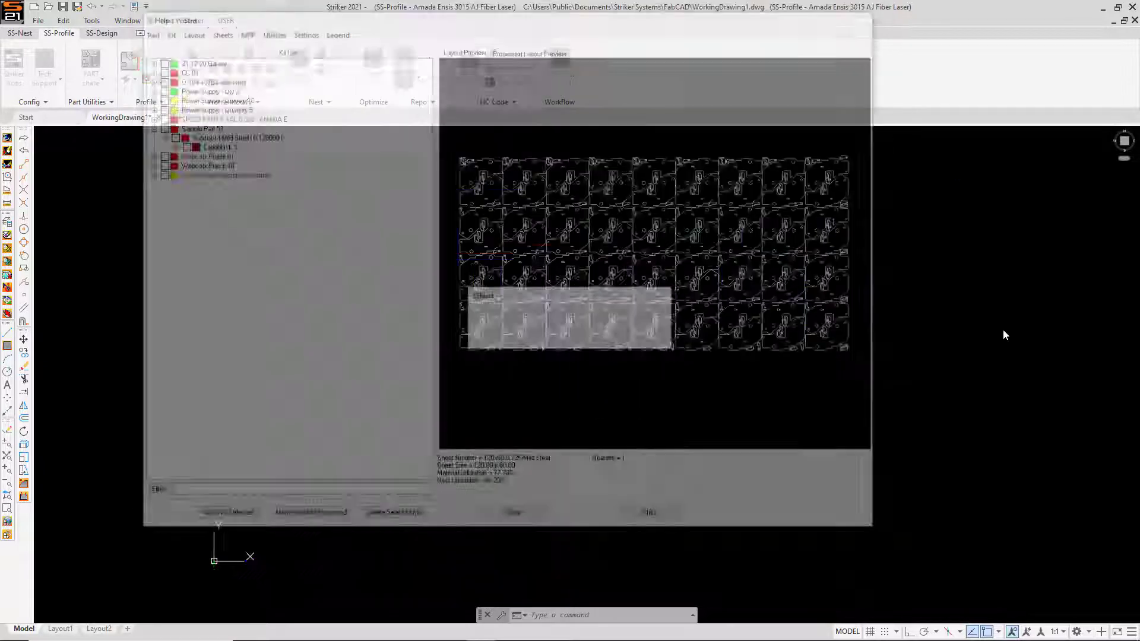
scroll(601, 321, up, 2)
scroll(601, 321, up, 2)
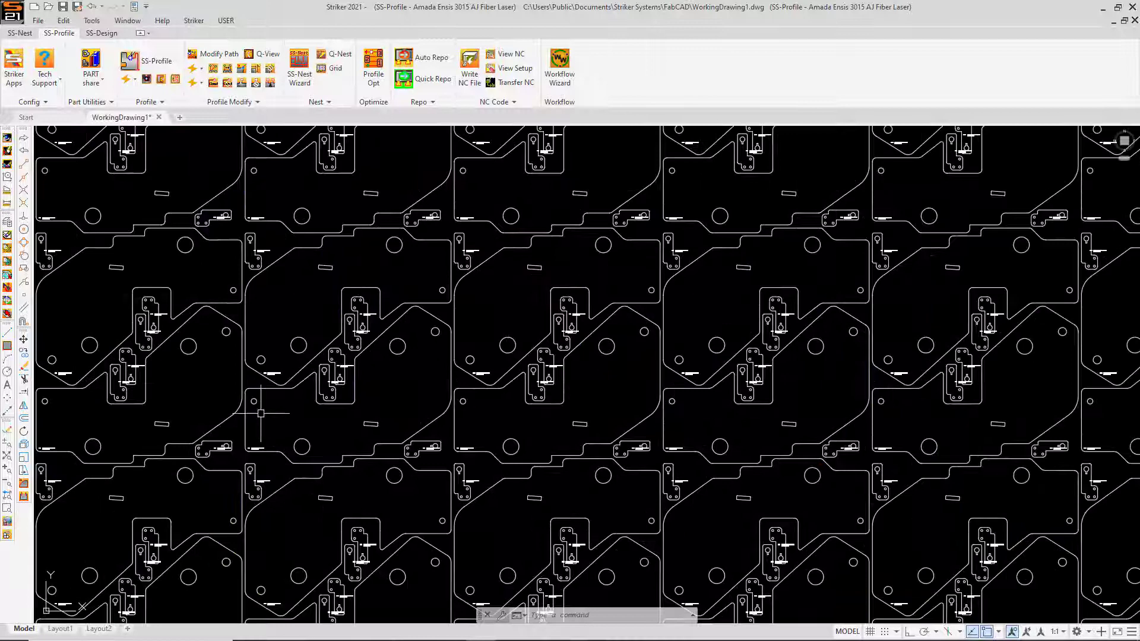